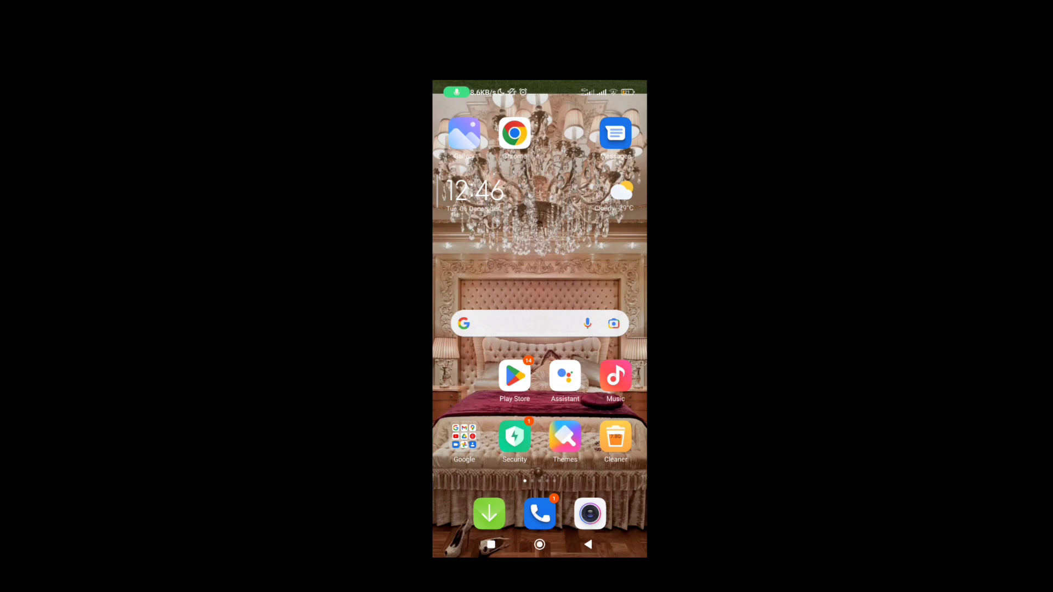
Step: Launch Google Chrome from the Android home screen
click(514, 133)
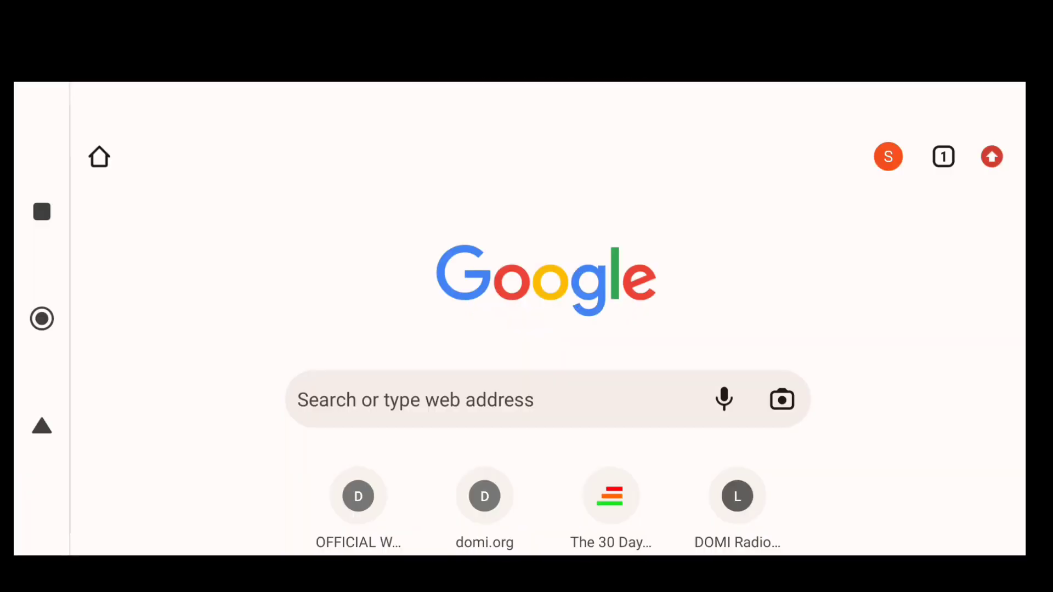
Step: Search Google for 'wa.me link' using the address bar suggestion
click(416, 399)
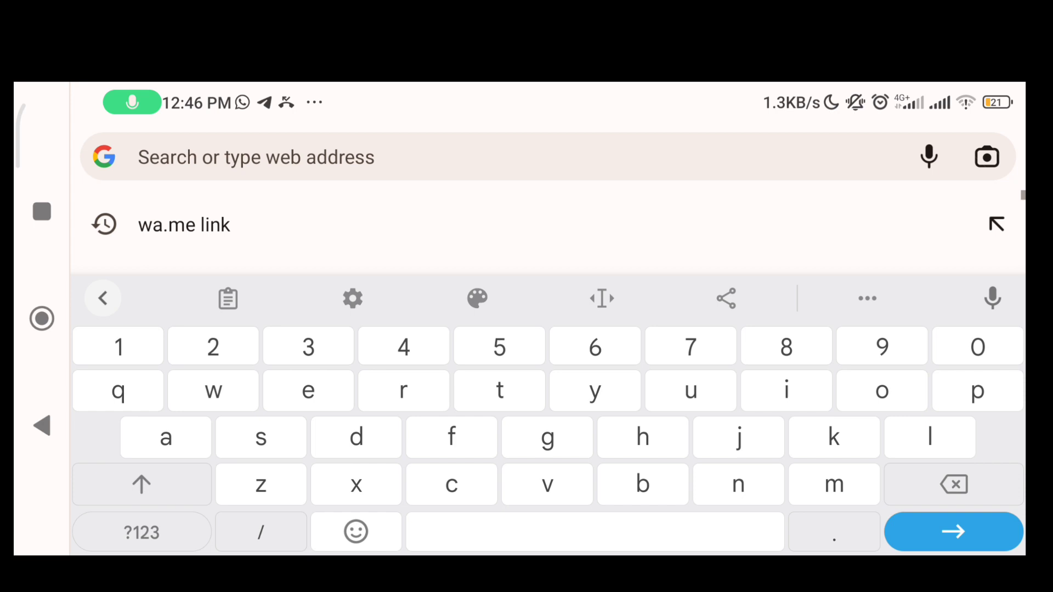
text(wa)
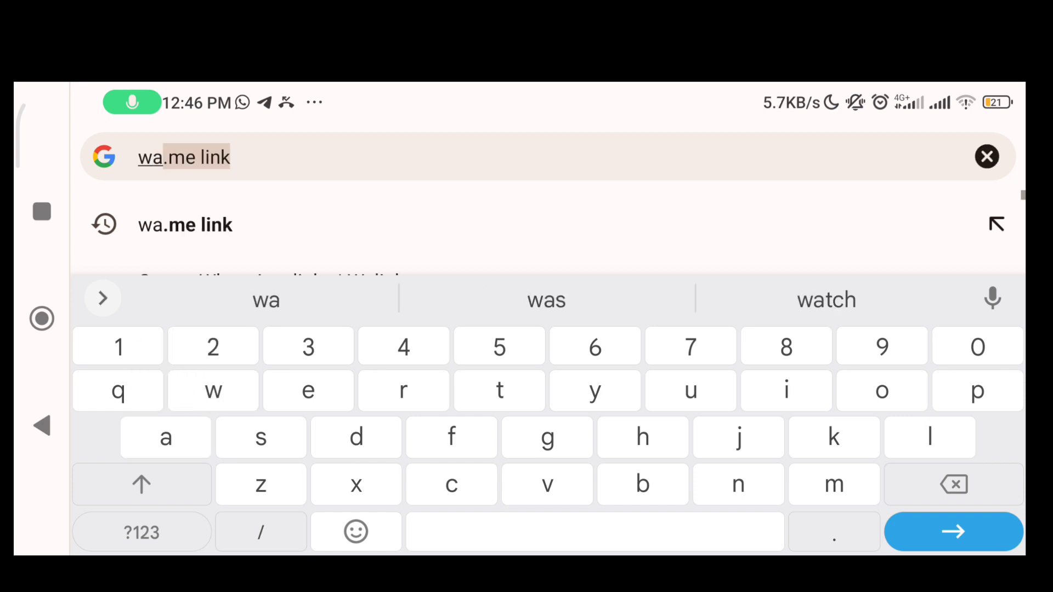
click(195, 158)
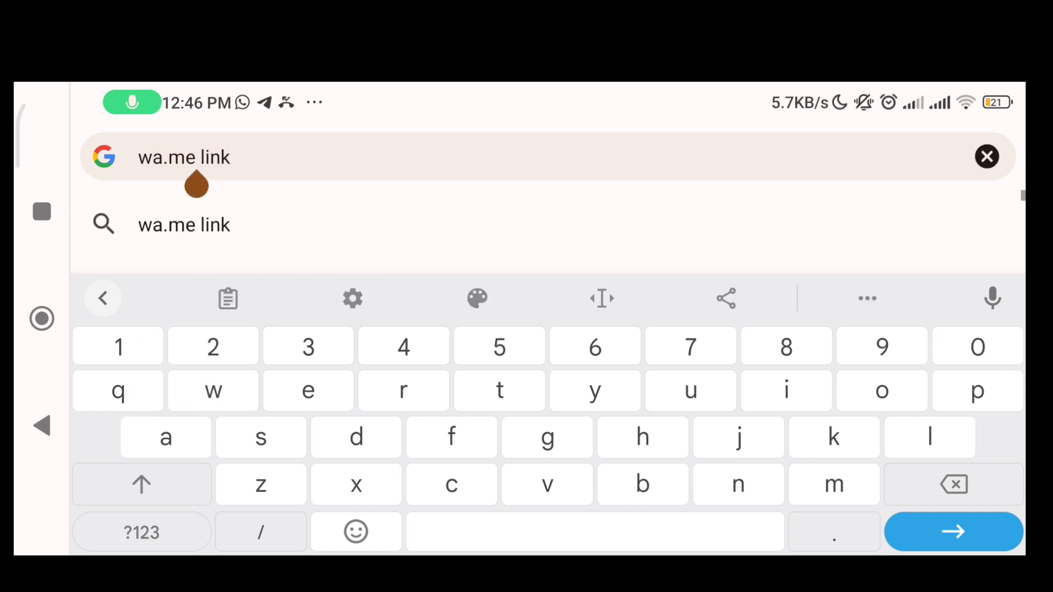
key(Return)
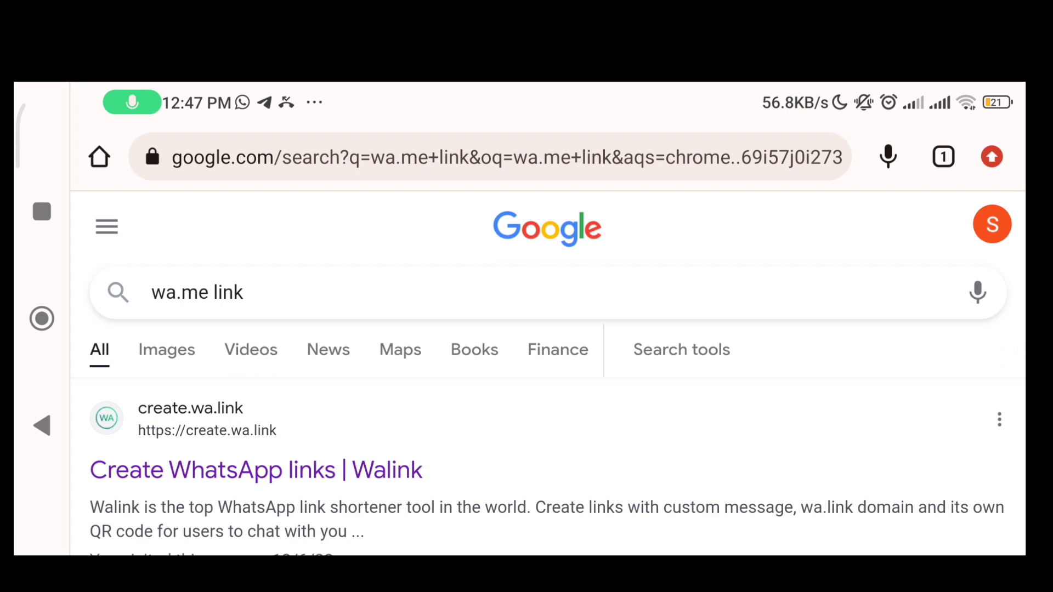
Step: Open the create.wa.link result and scroll to 'What would you like to do today?'
click(256, 470)
scroll(548, 329, down, 2)
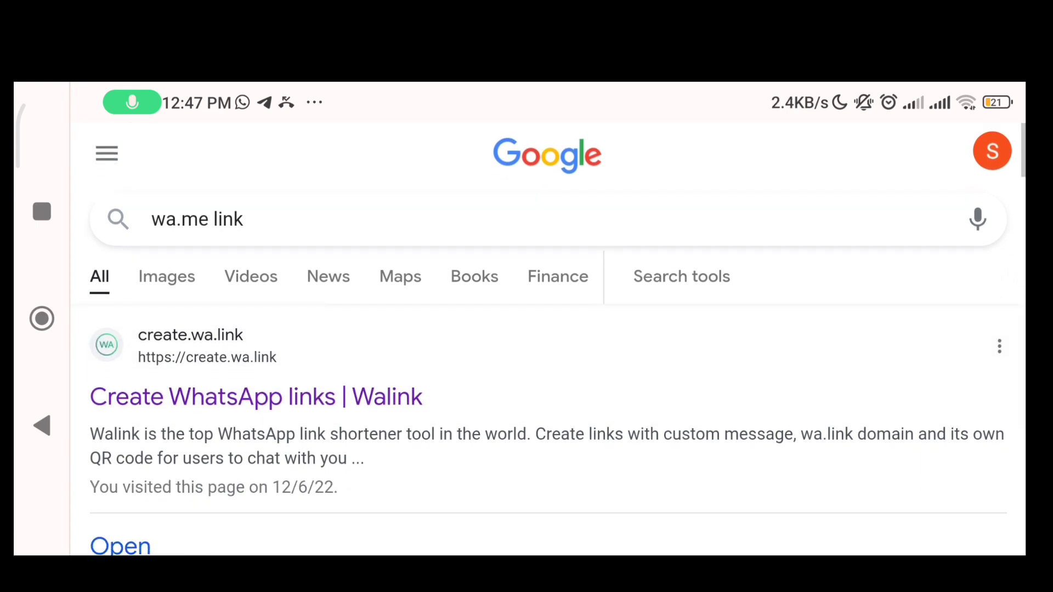
scroll(548, 329, down, 10)
scroll(548, 329, up, 10)
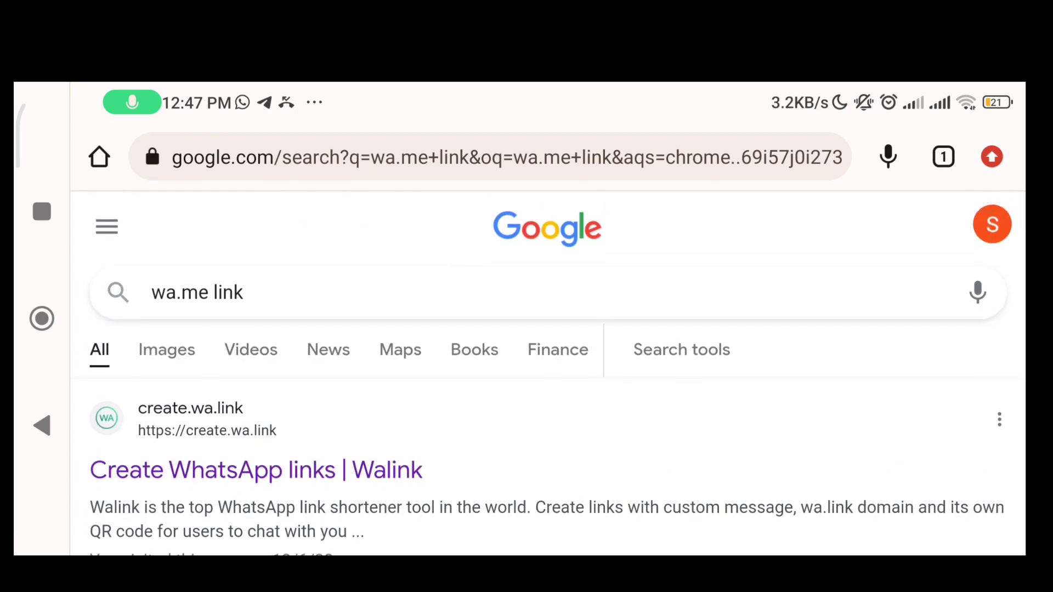
click(256, 470)
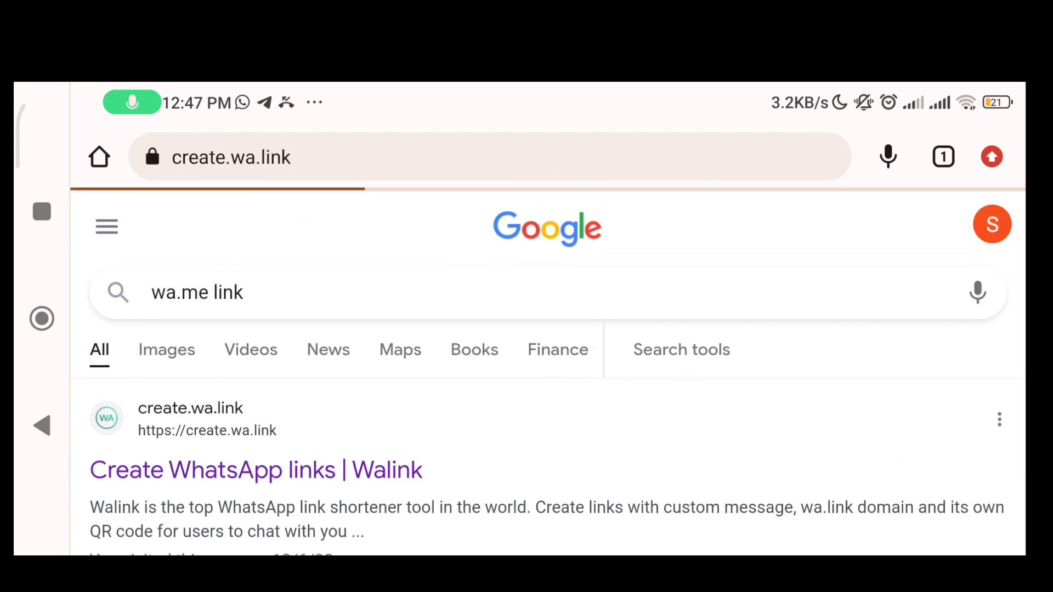
scroll(548, 329, down, 5)
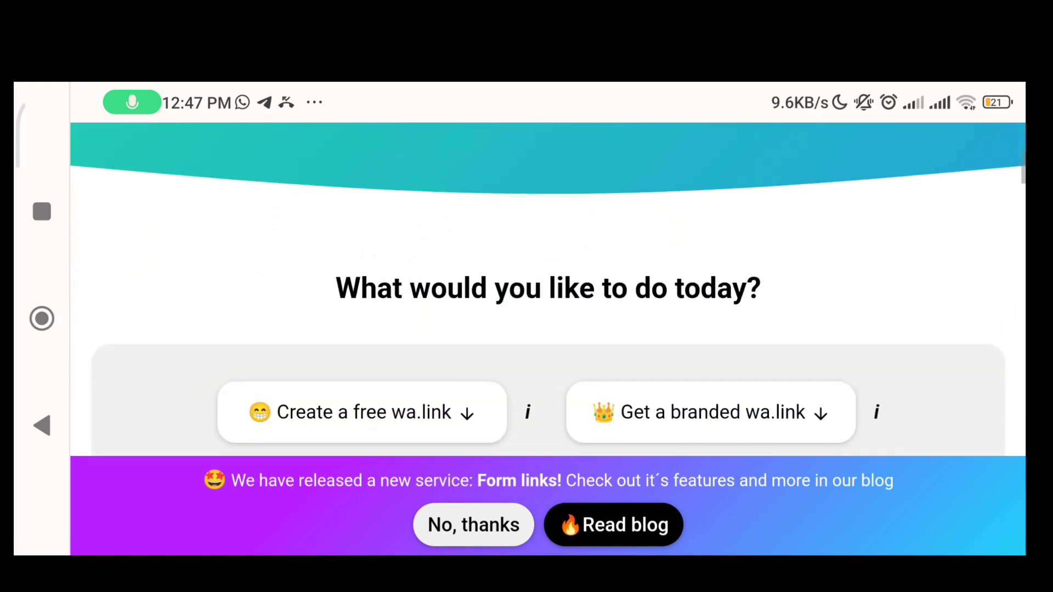
scroll(548, 329, down, 3)
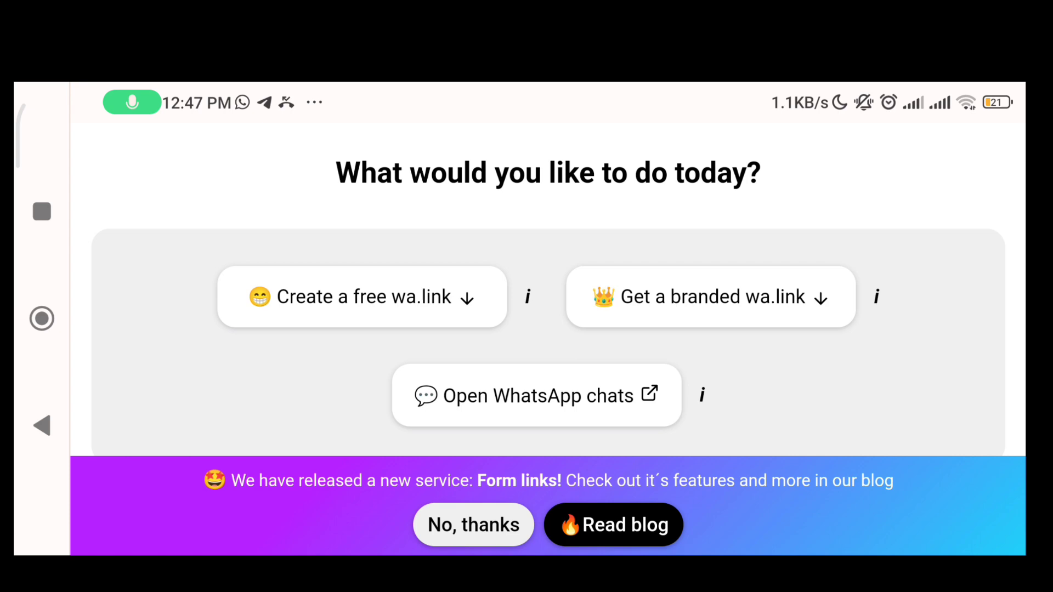
Step: Start a free wa.link and check the country code list, keeping Nigeria +234
click(362, 297)
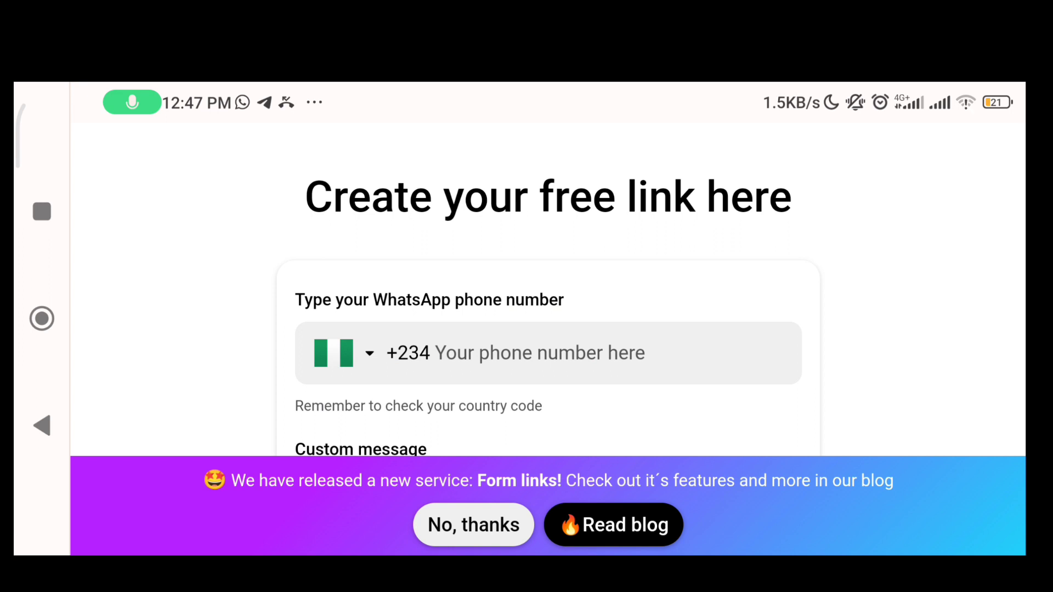
click(342, 353)
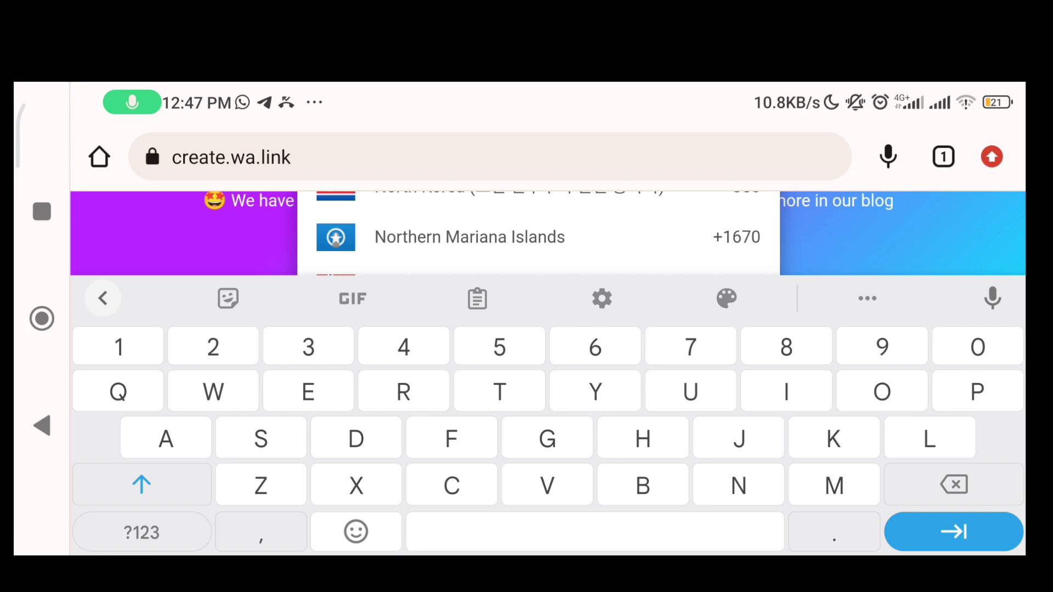
click(42, 425)
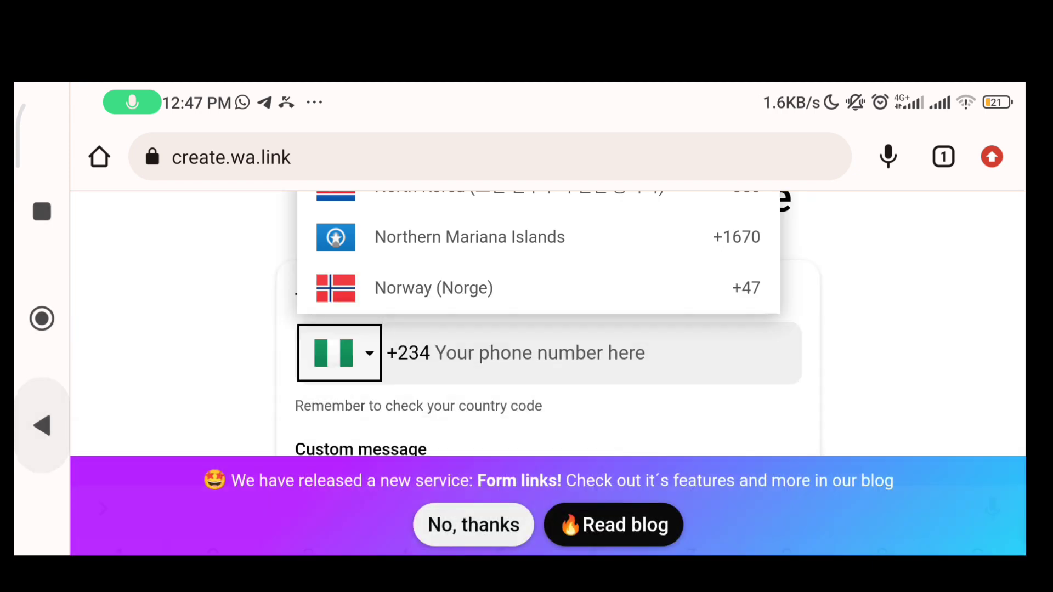
scroll(538, 252, up, 1)
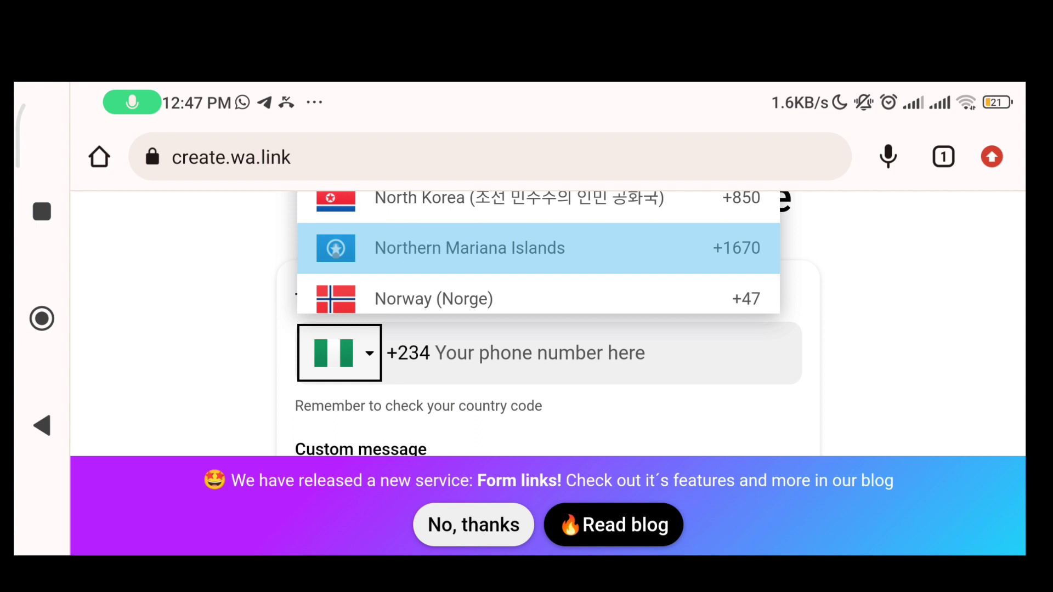
scroll(538, 252, up, 1)
scroll(538, 252, up, 1)
scroll(538, 252, up, 1)
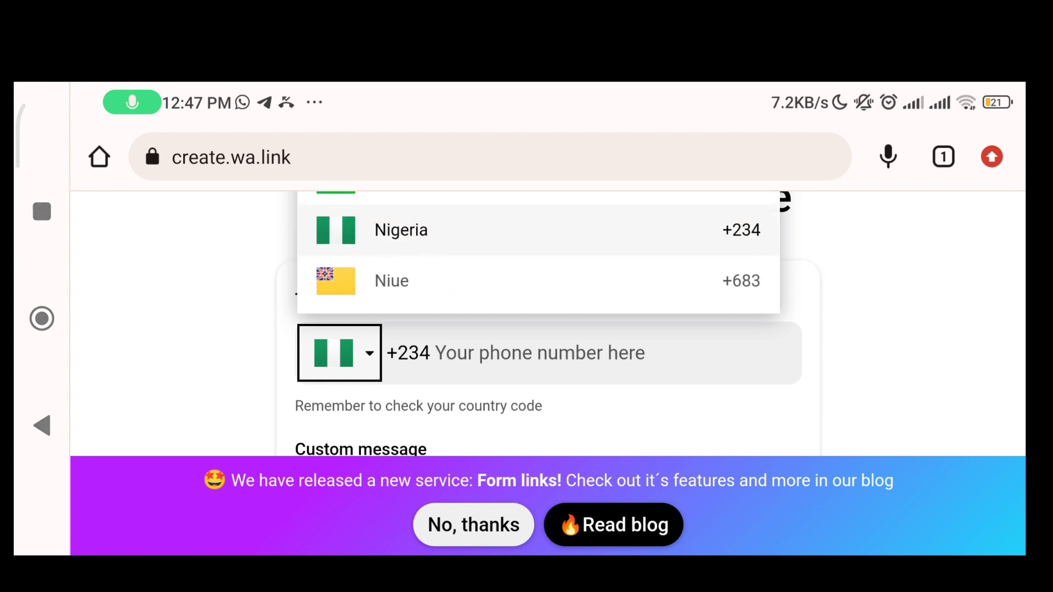
scroll(538, 252, down, 2)
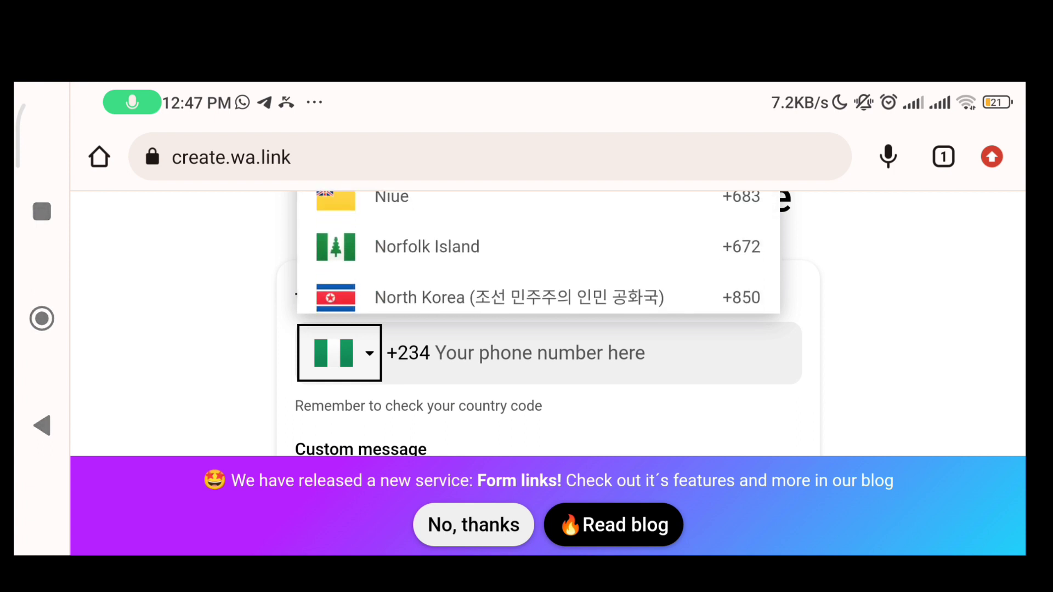
Step: Enter the Nigerian phone number digits on the keypad
click(515, 353)
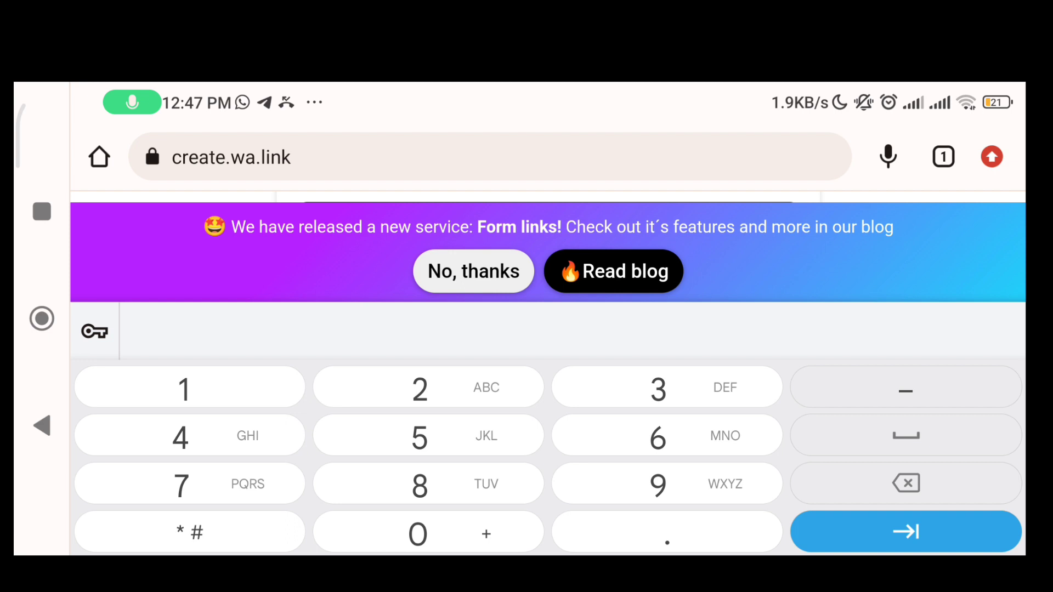
click(428, 484)
click(666, 435)
click(667, 387)
click(190, 387)
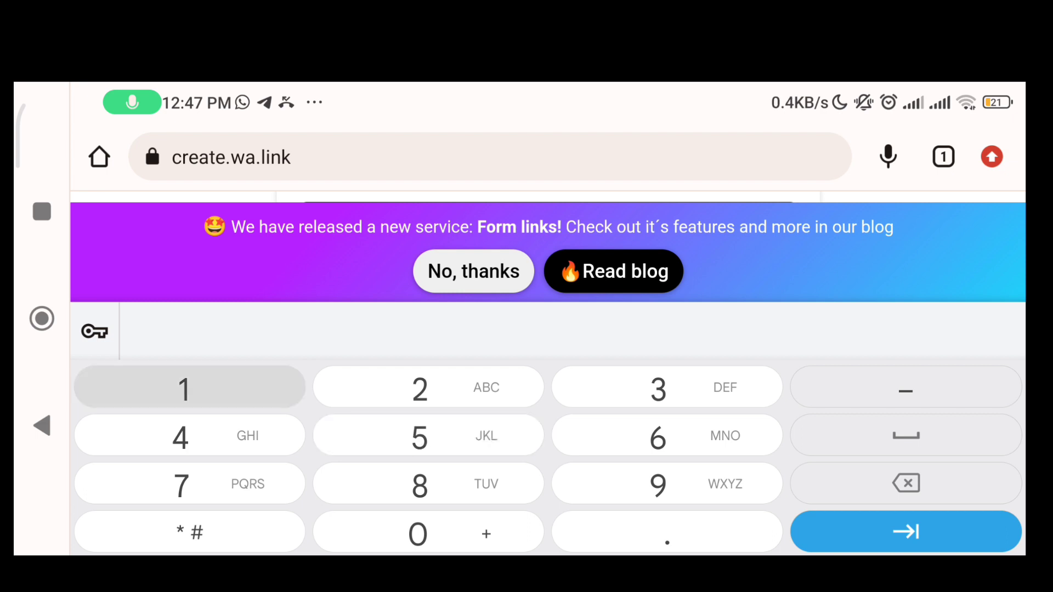
click(428, 484)
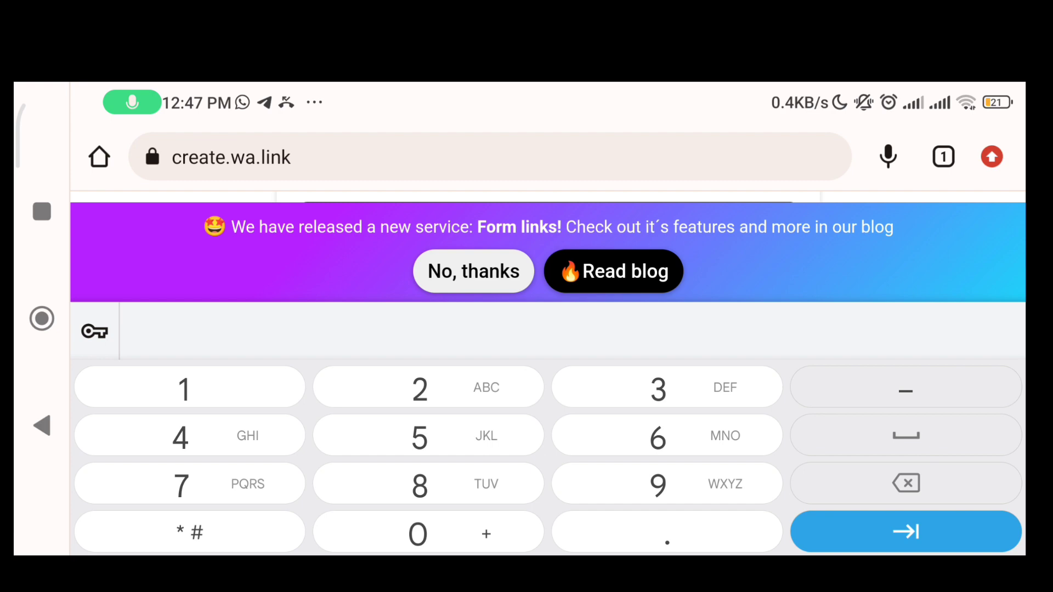
click(905, 531)
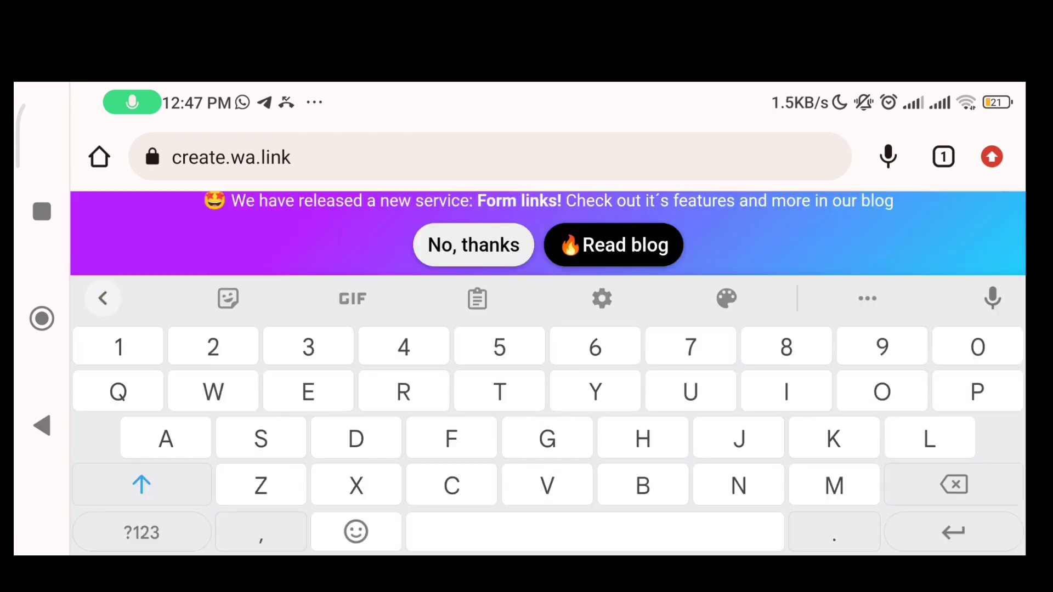
Step: Hide the keyboard, scroll to the Custom message field and activate it
click(41, 425)
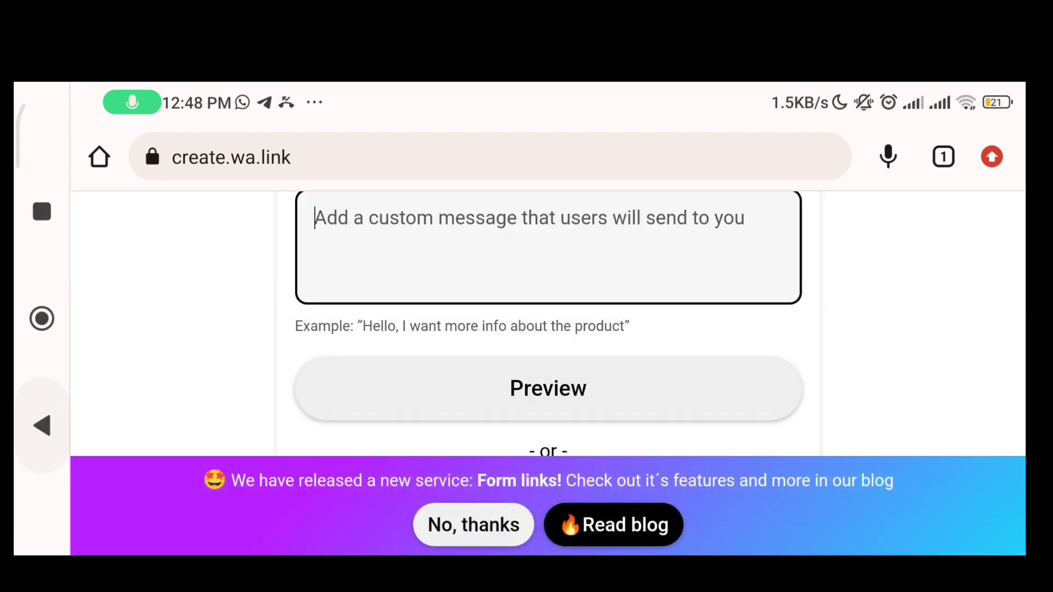
scroll(548, 323, up, 4)
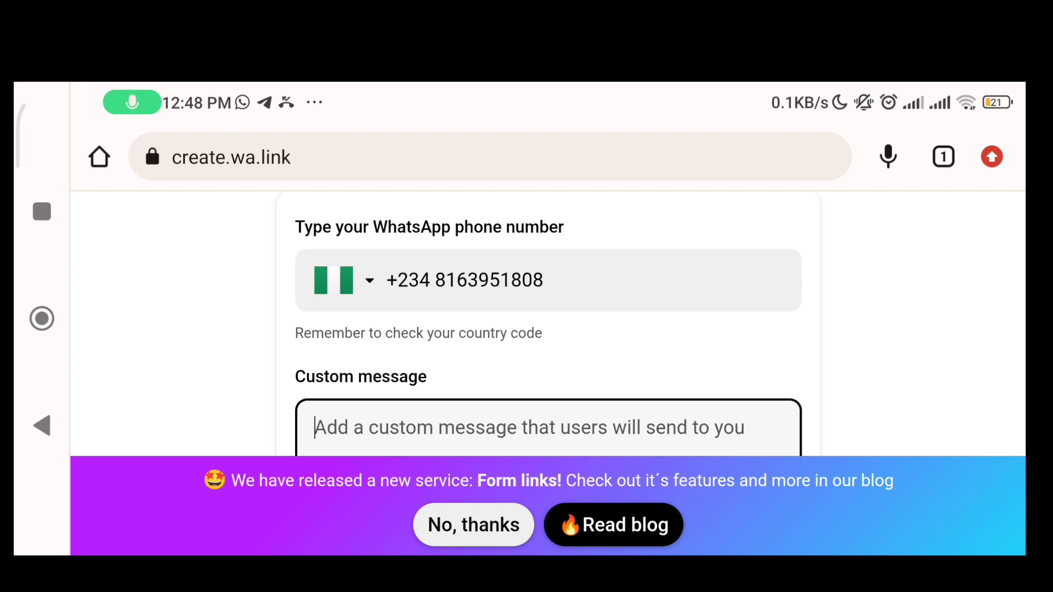
scroll(548, 318, down, 1)
scroll(548, 328, down, 1)
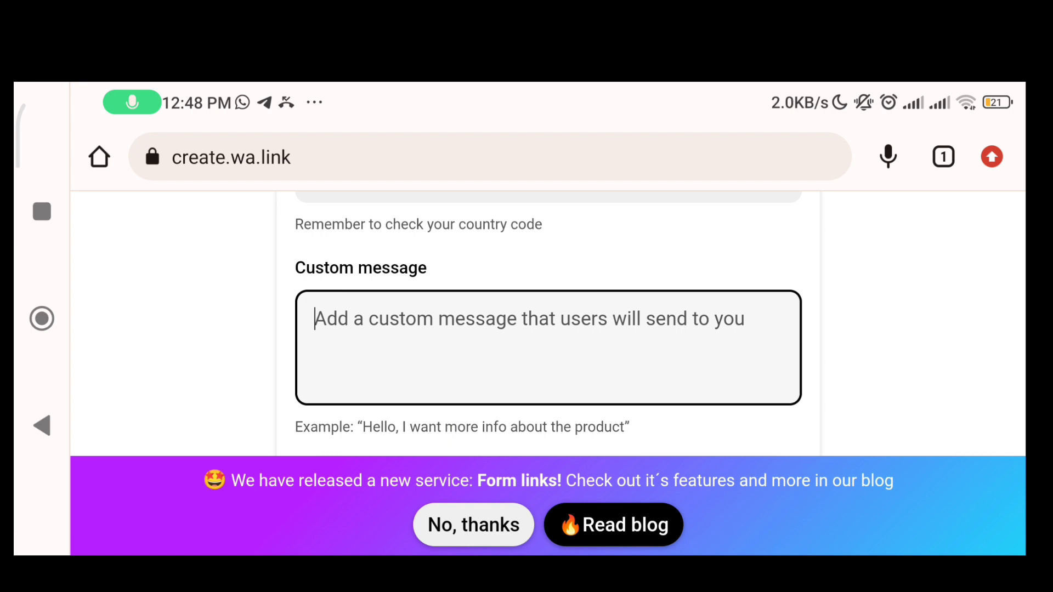
click(315, 321)
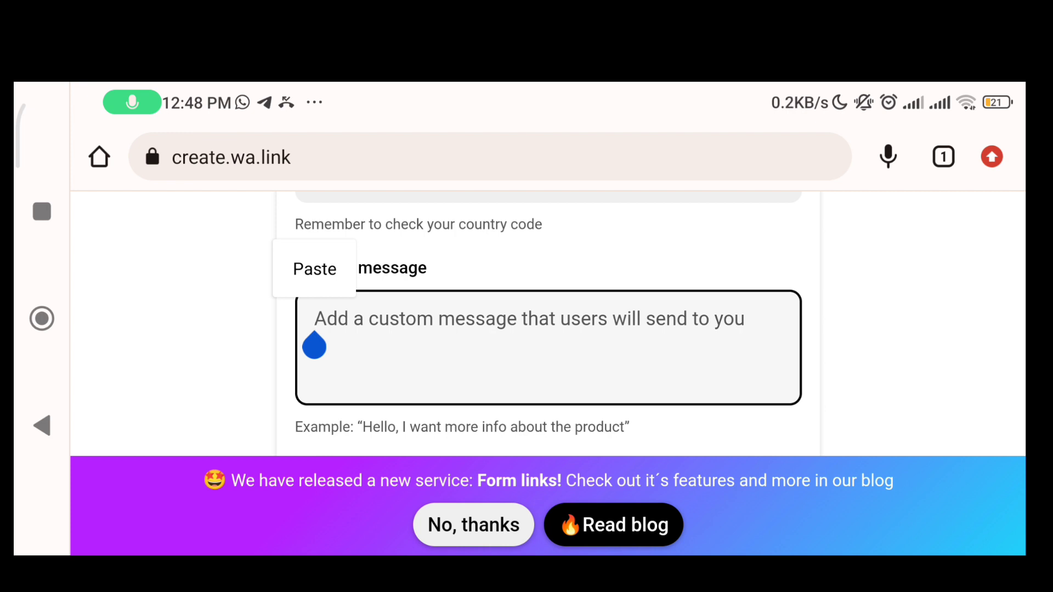
Step: Paste the copied Canada relocation greeting into the custom message box
scroll(549, 323, down, 1)
scroll(548, 324, up, 1)
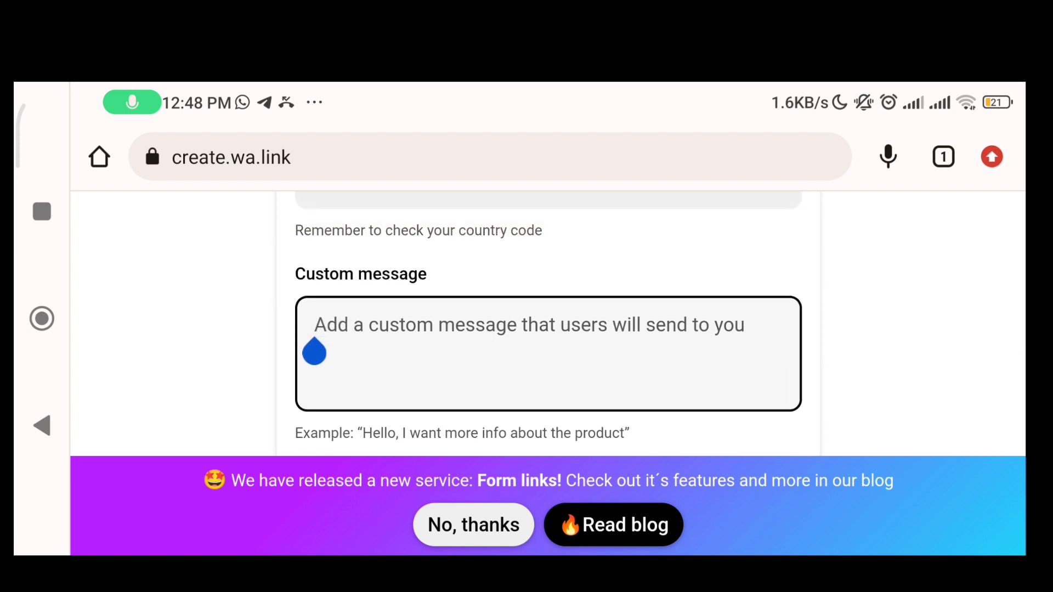
scroll(548, 323, down, 1)
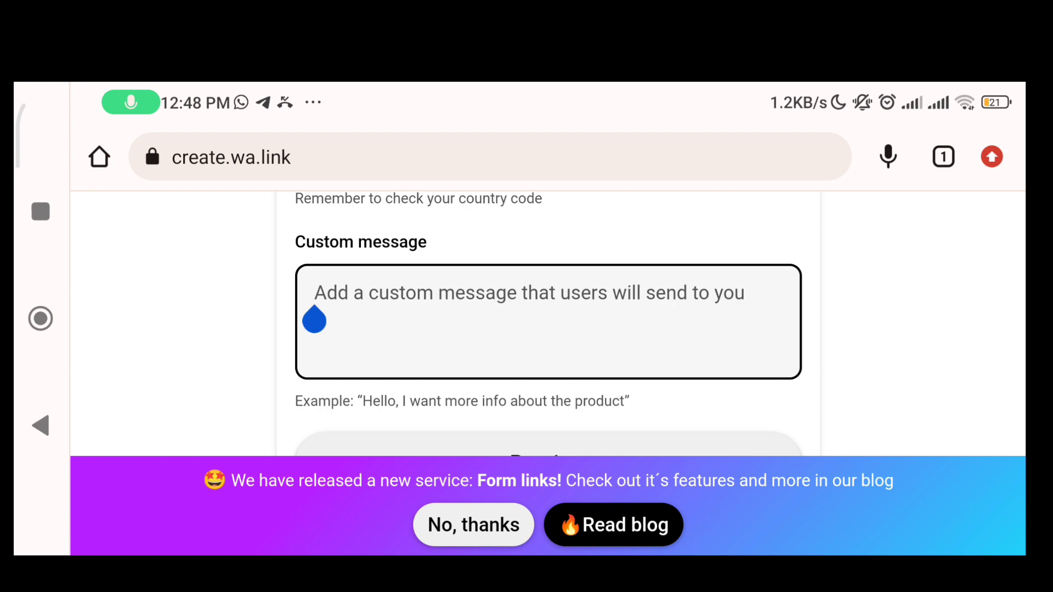
click(314, 320)
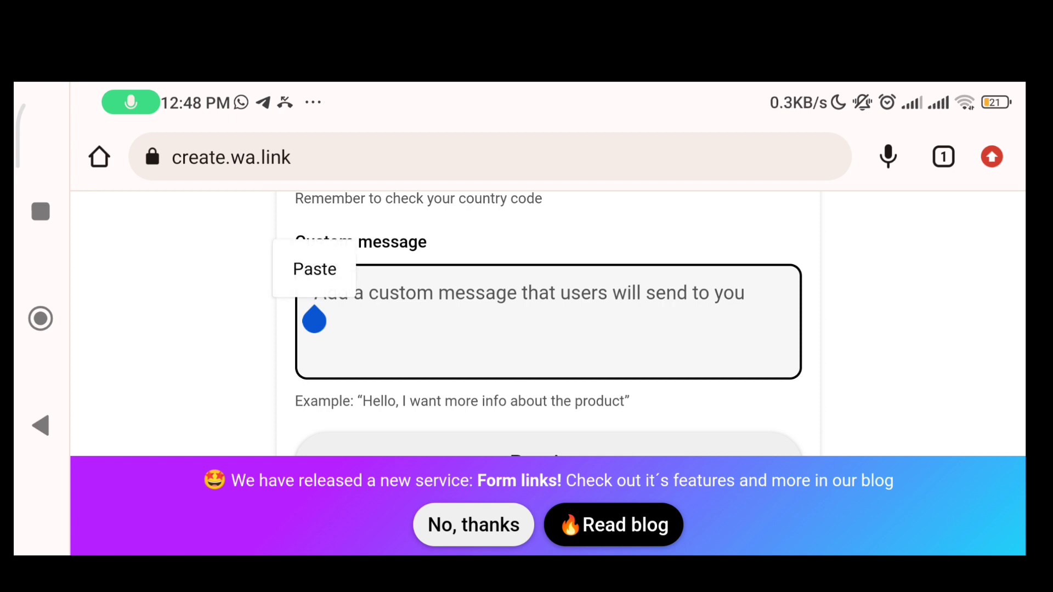
click(314, 269)
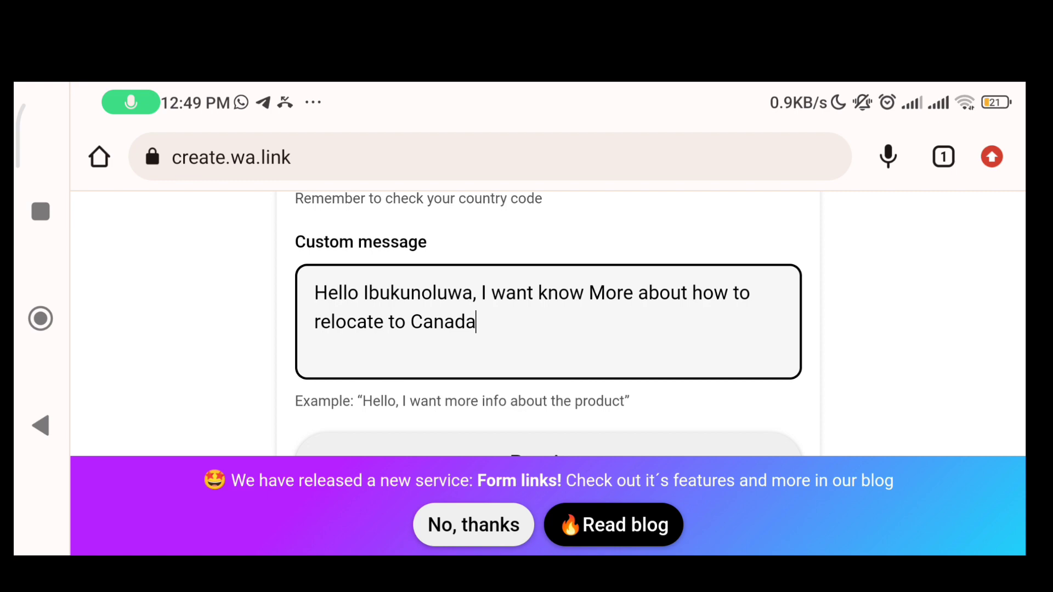
Step: Insert the missing word 'to' after 'want' in the message
click(533, 296)
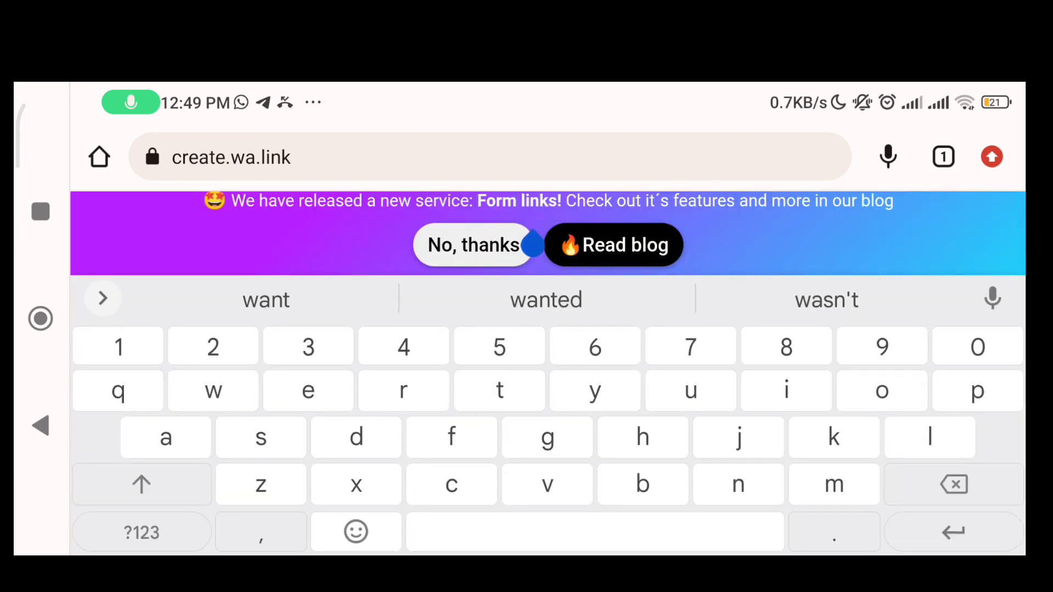
text(to)
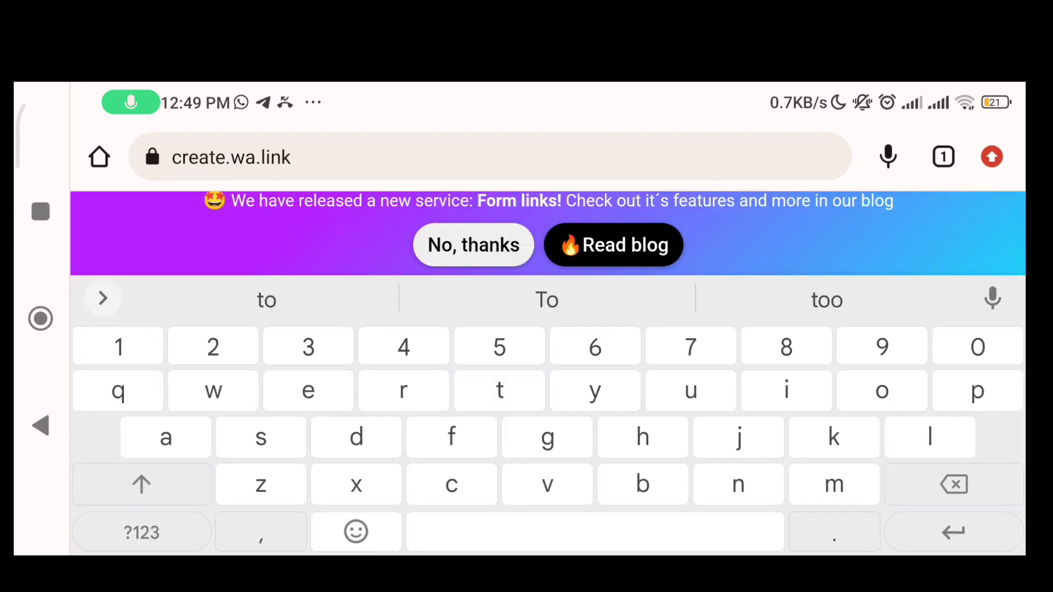
click(40, 425)
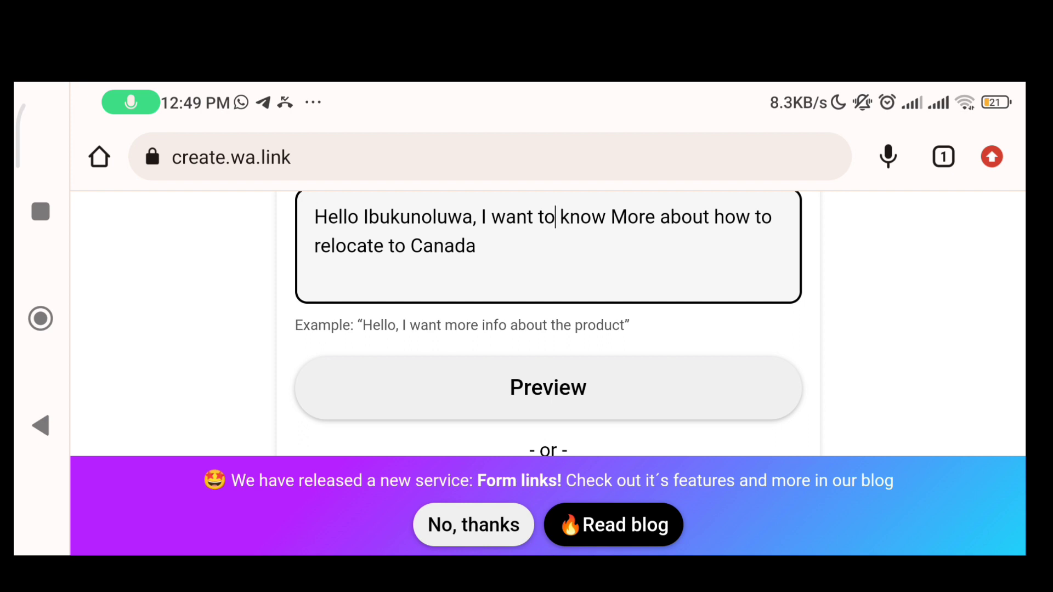
Step: Scroll the Walink form up and down to reach the message preview
scroll(548, 324, up, 1)
scroll(549, 324, up, 3)
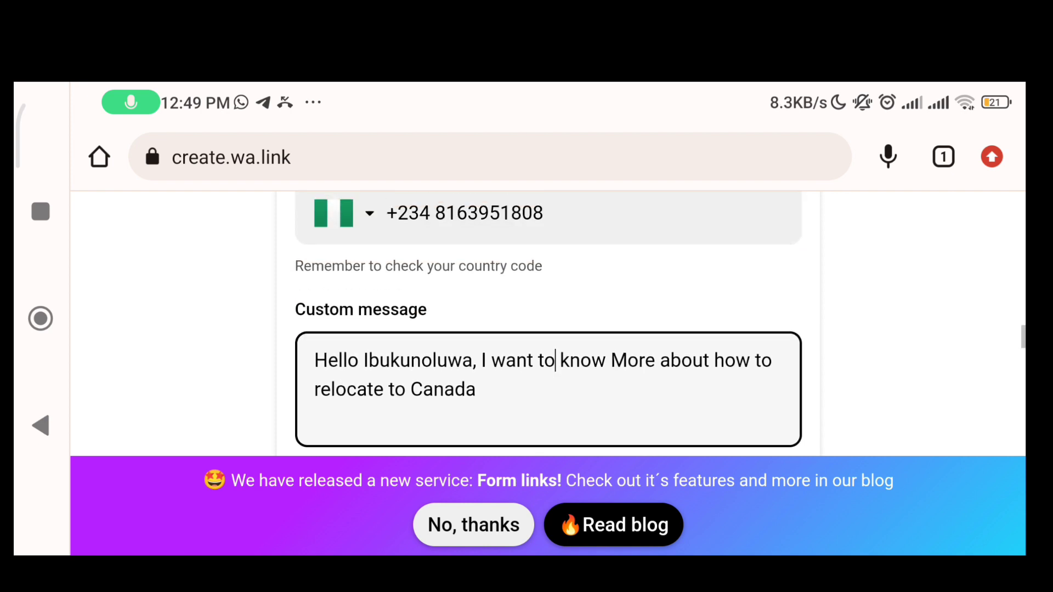
scroll(549, 324, down, 6)
scroll(549, 324, down, 2)
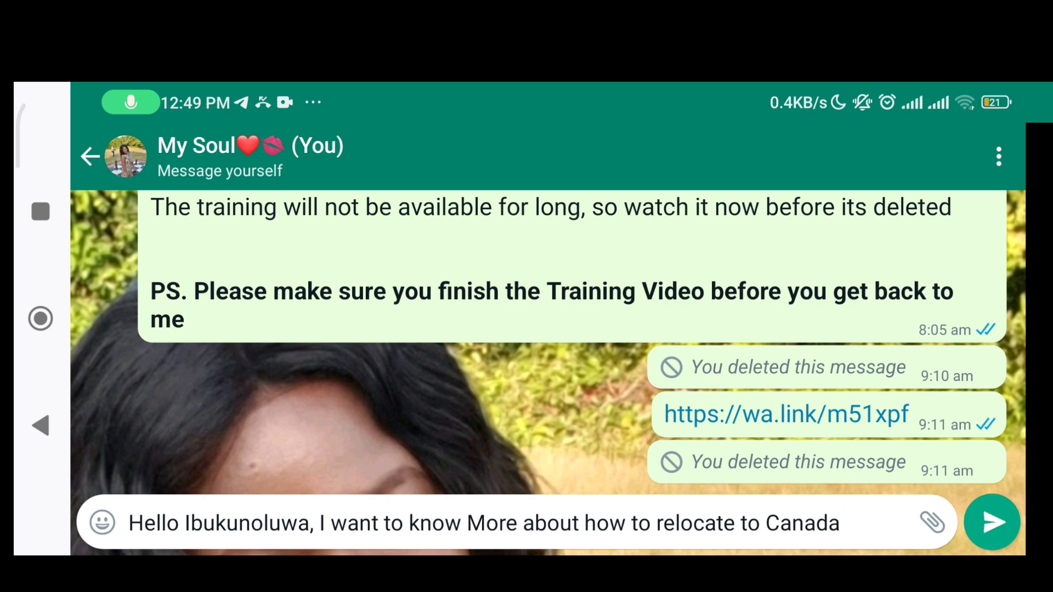
Step: Switch back to the Walink page in Chrome and generate the wa.link
click(40, 211)
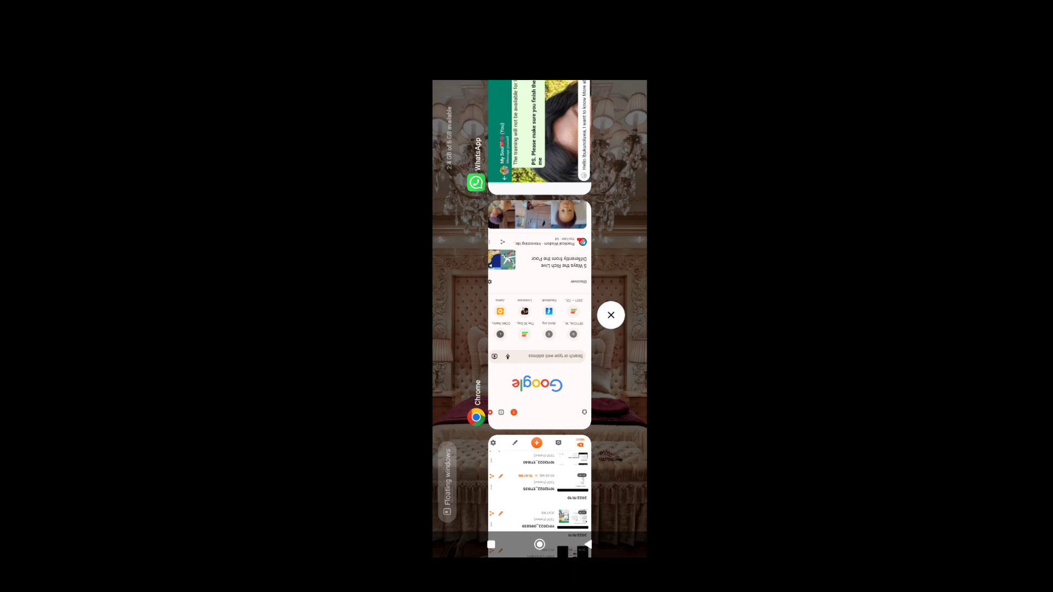
click(540, 318)
click(548, 378)
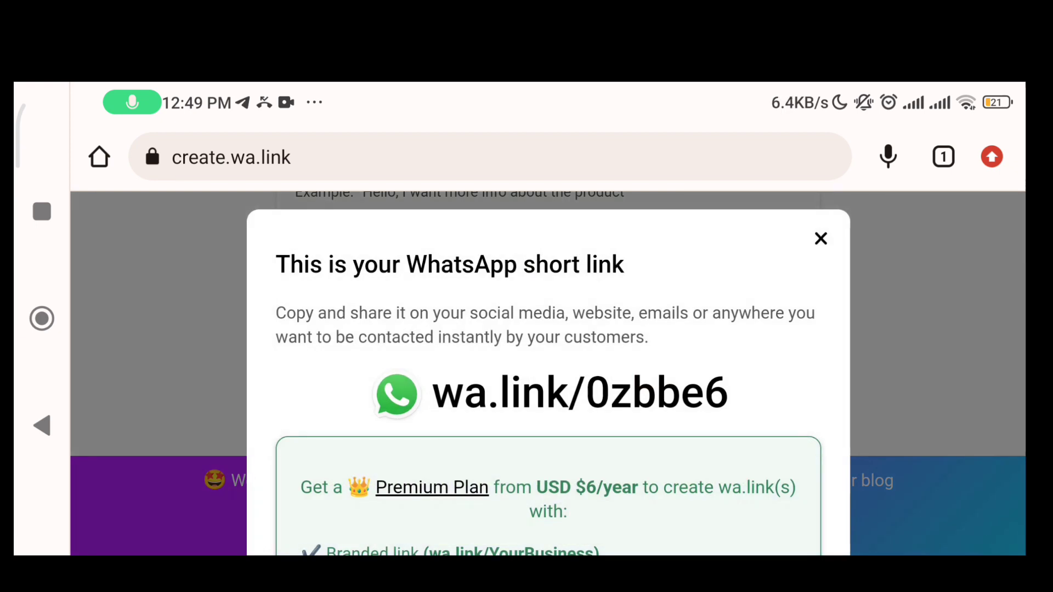
Step: Scroll through the result to view wa.link/0zbbe6 and its QR code
scroll(549, 329, down, 2)
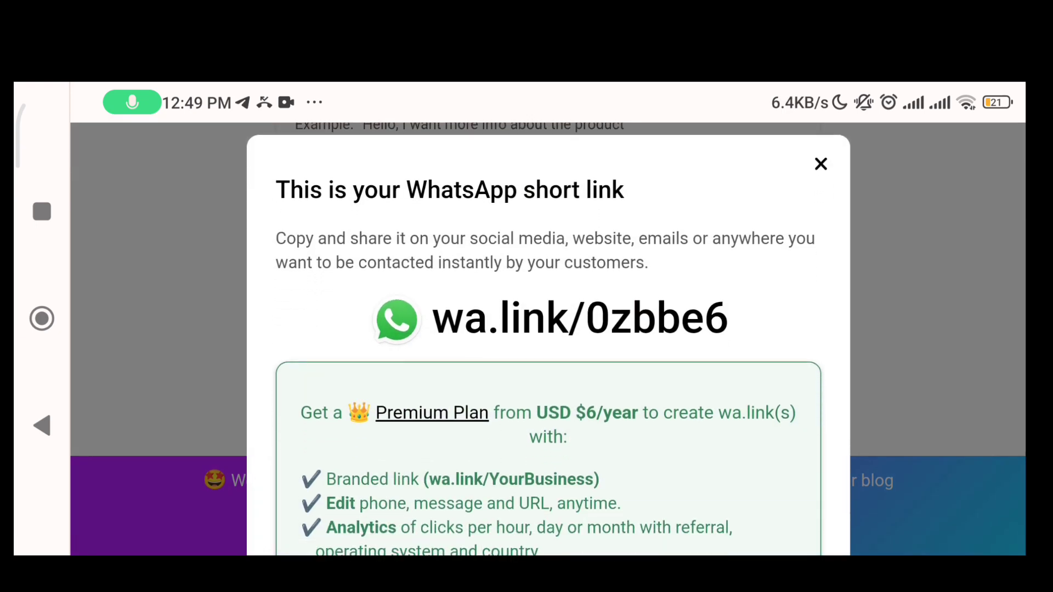
scroll(548, 329, down, 5)
scroll(548, 329, down, 5)
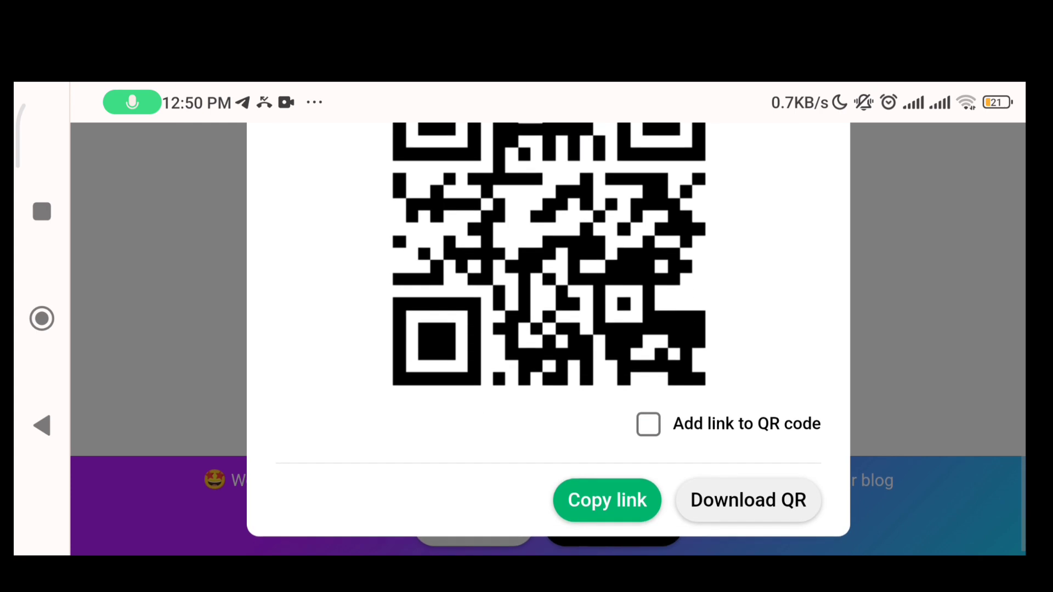
scroll(548, 329, up, 5)
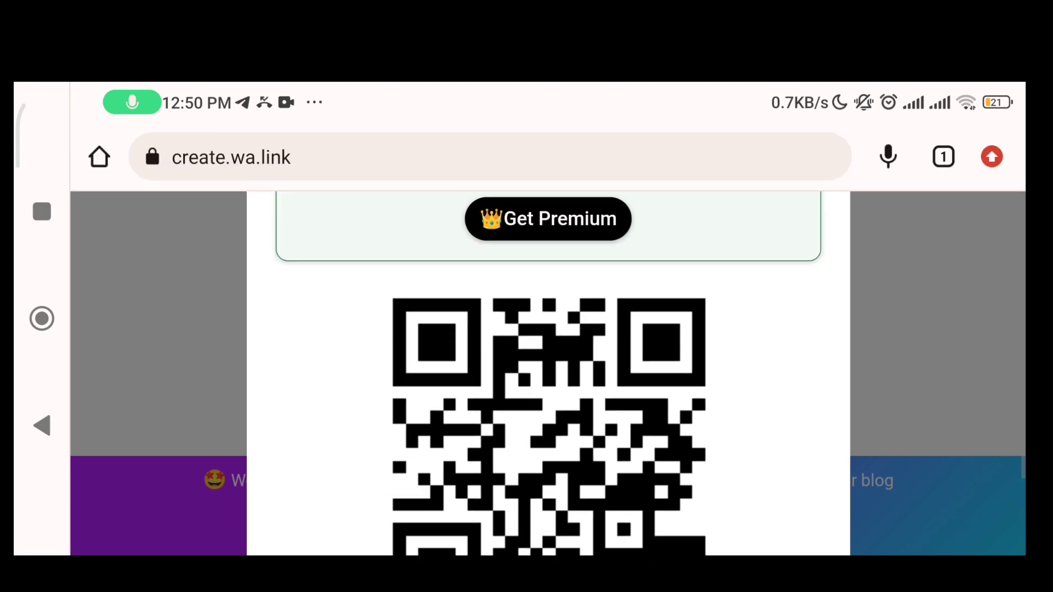
scroll(548, 329, up, 5)
scroll(548, 329, down, 10)
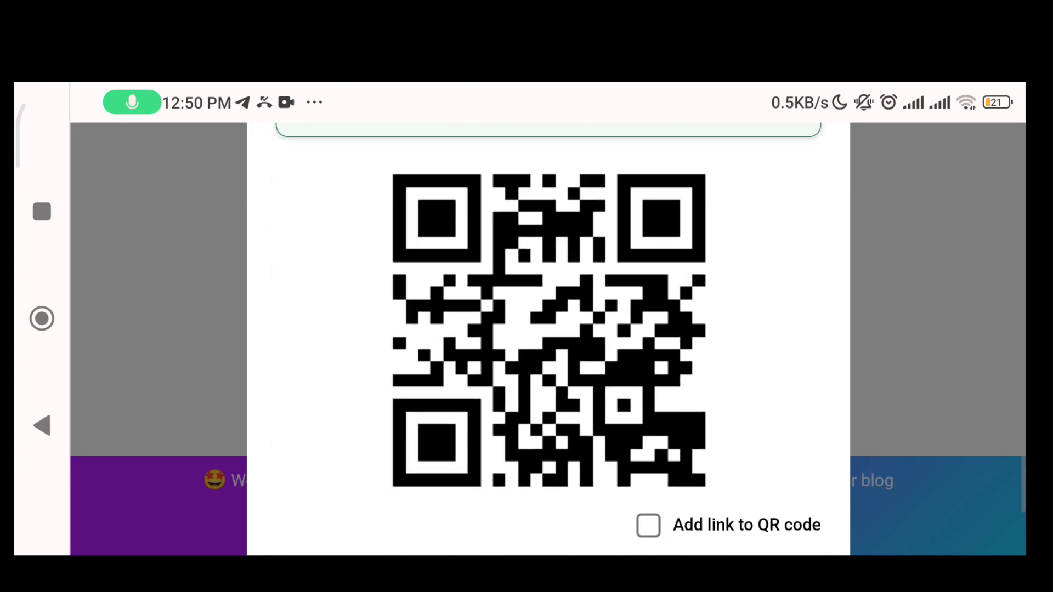
scroll(549, 329, up, 10)
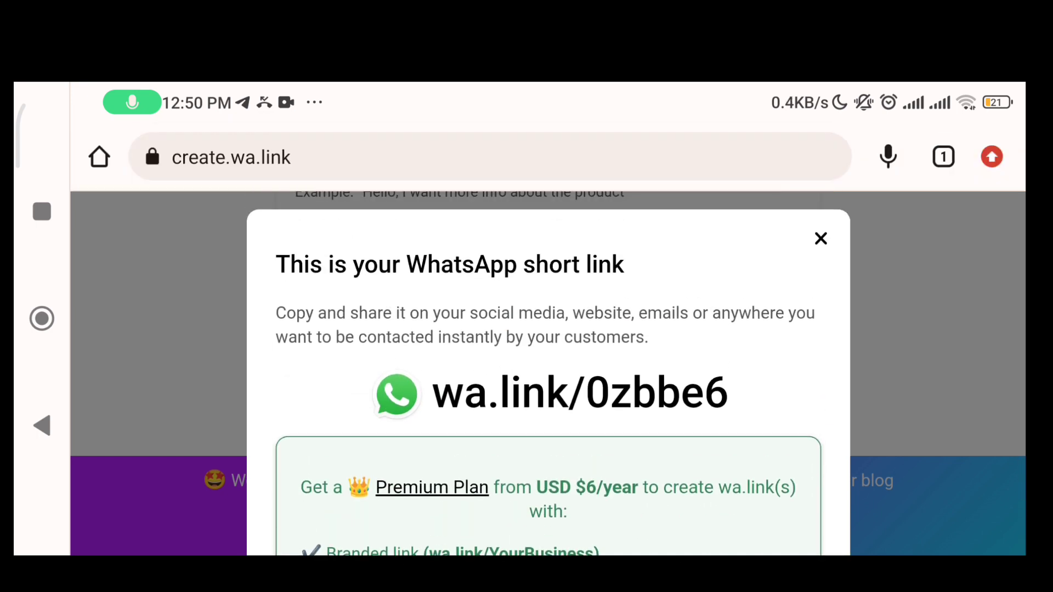
Step: Copy the wa.link/0zbbe6 link address from its long-press menu
right_click(392, 394)
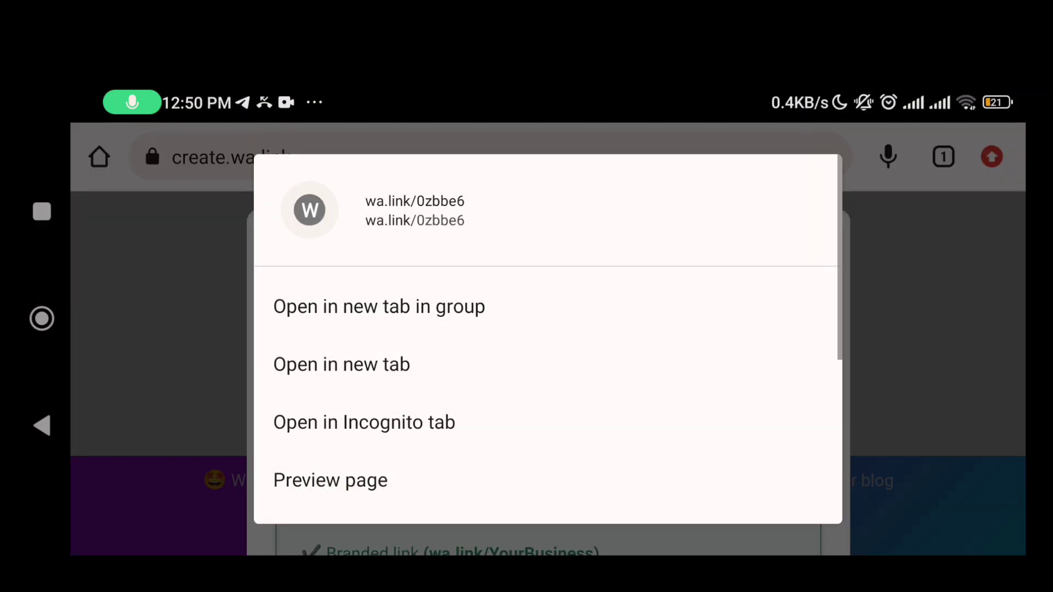
scroll(548, 329, down, 3)
click(540, 364)
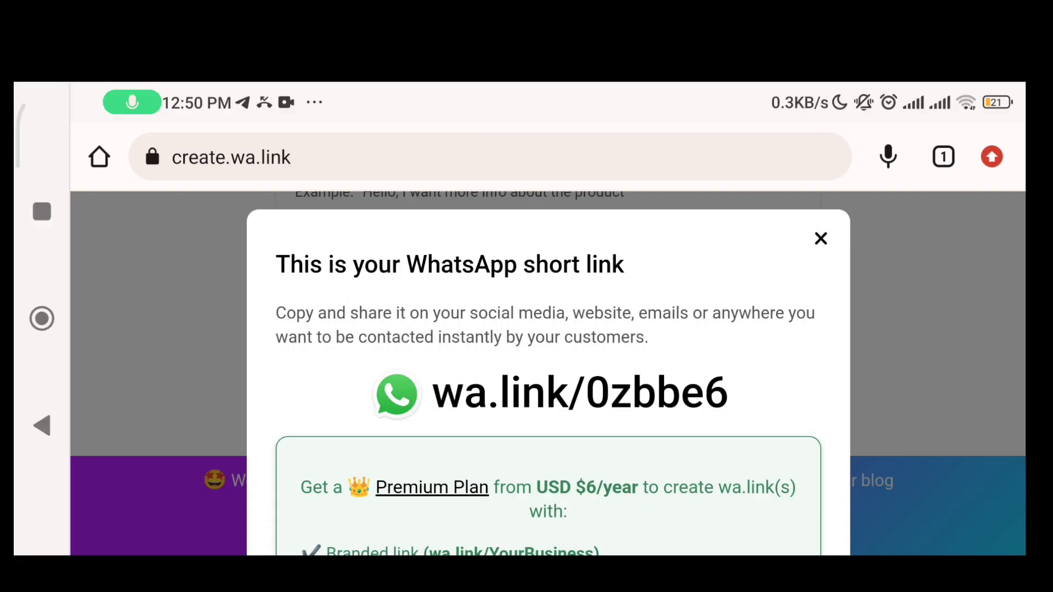